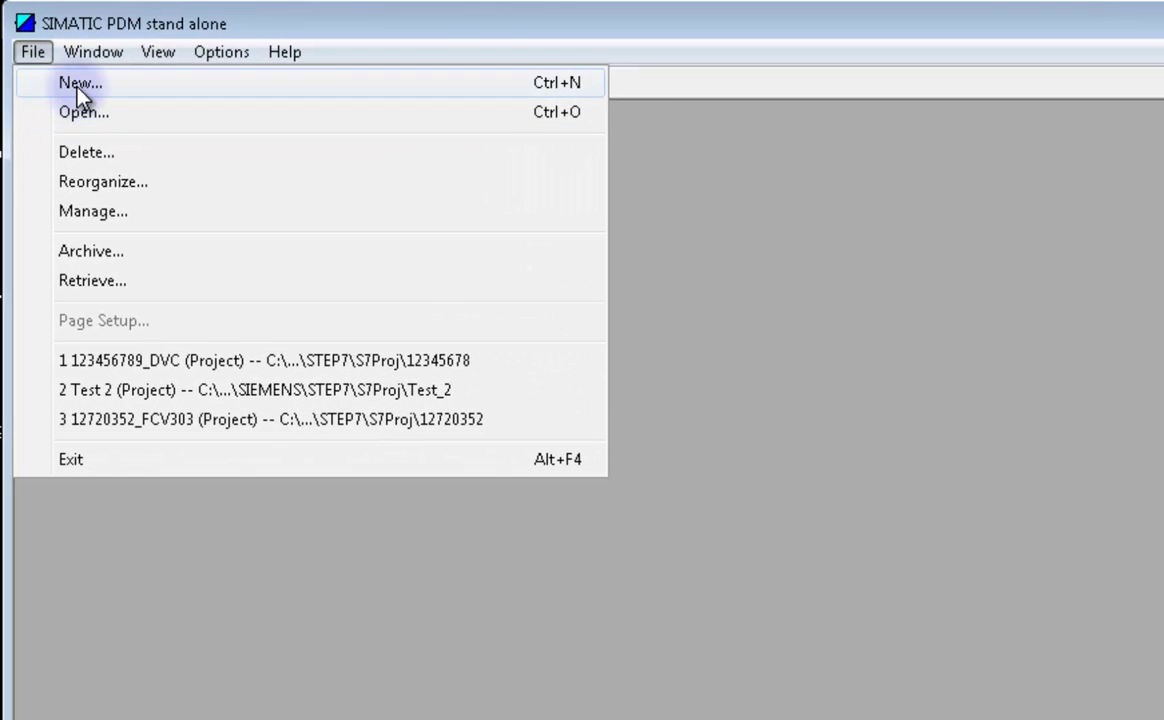
Create a new project named FCV000_12345678 in the default S7Proj location
{"action": "left_click", "coordinate": [77, 84]}
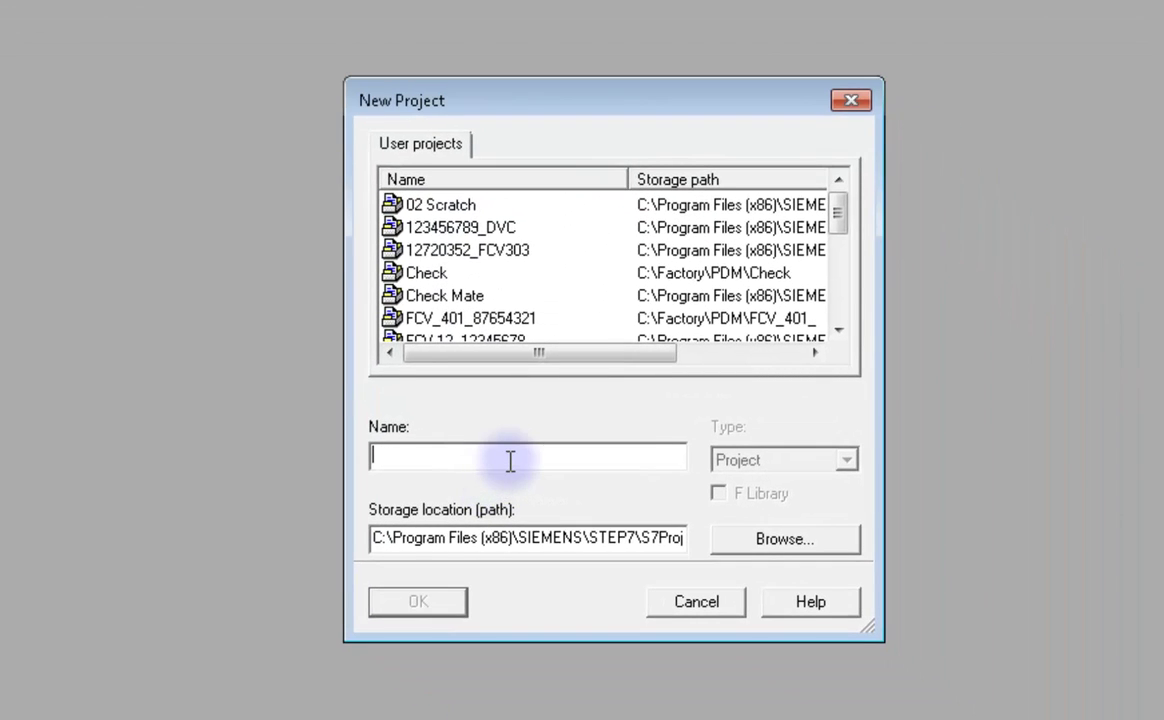
{"action": "type", "text": "FCV"}
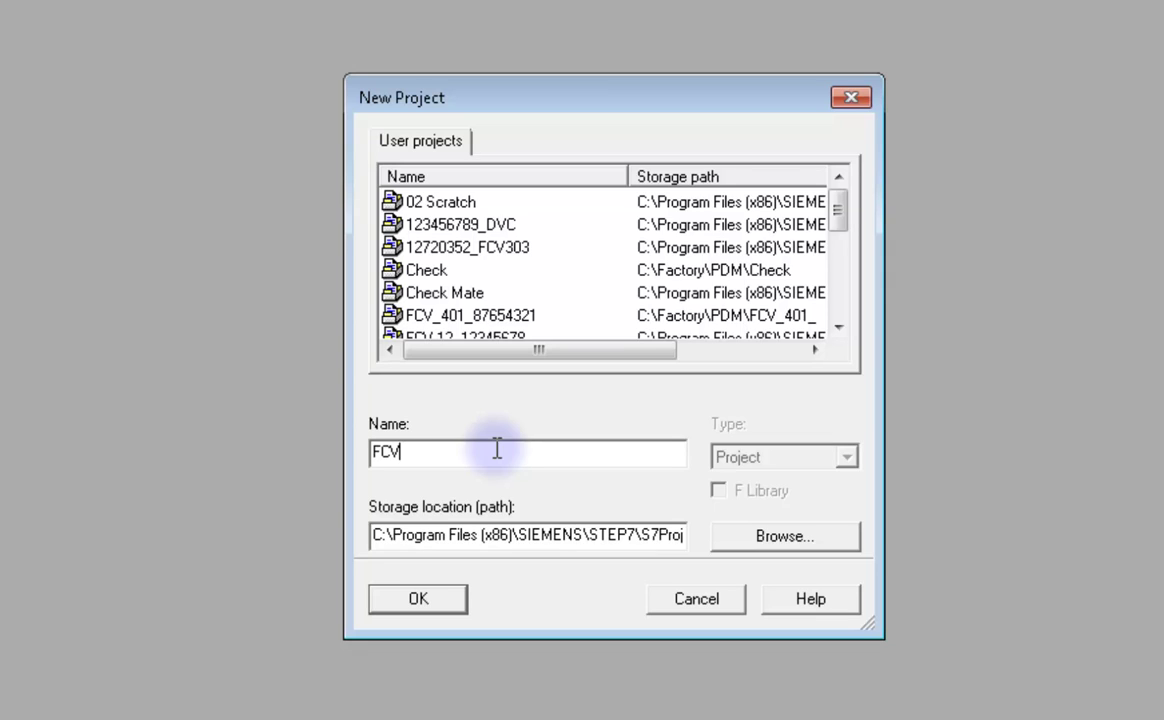
{"action": "type", "text": "000_12345678"}
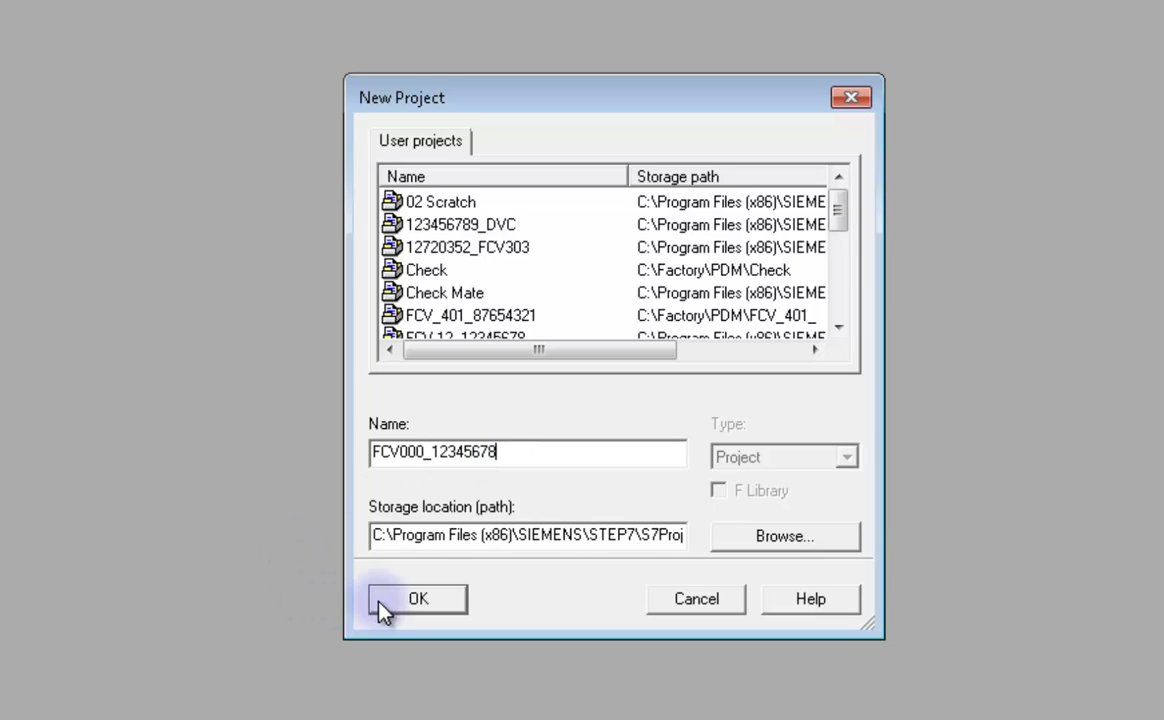
{"action": "left_click", "coordinate": [405, 601]}
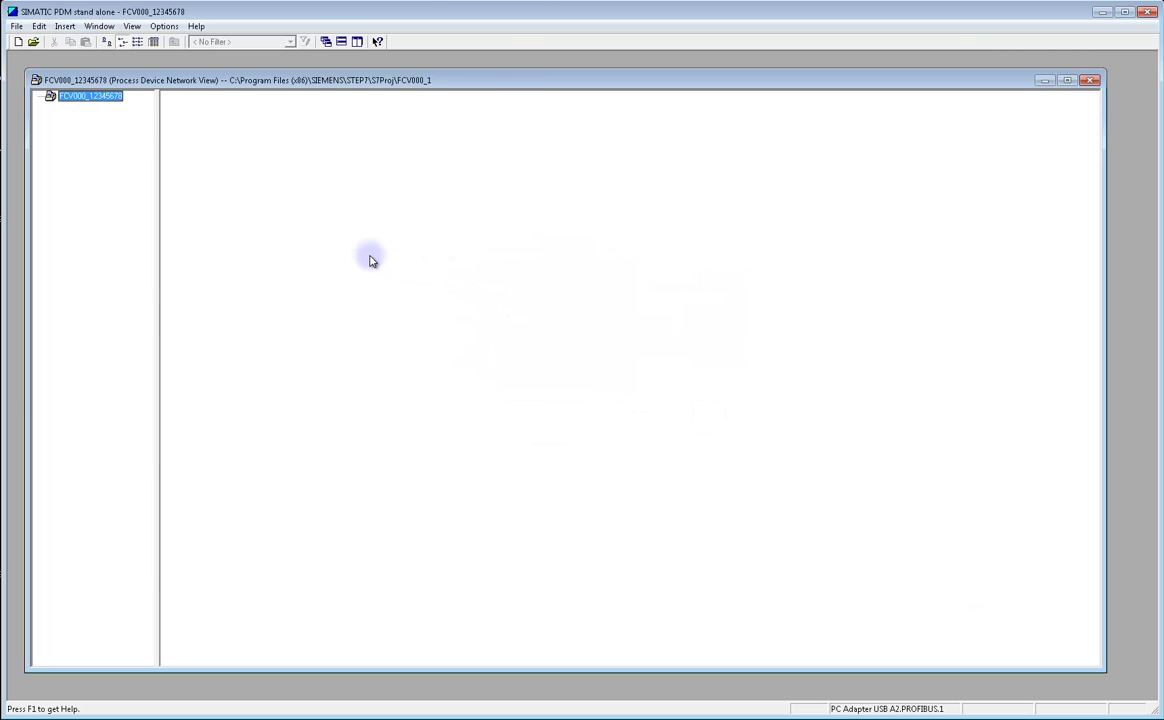
Insert a 'networks' object into the FCV000_12345678 project, keeping its default name
{"action": "left_click", "coordinate": [100, 100]}
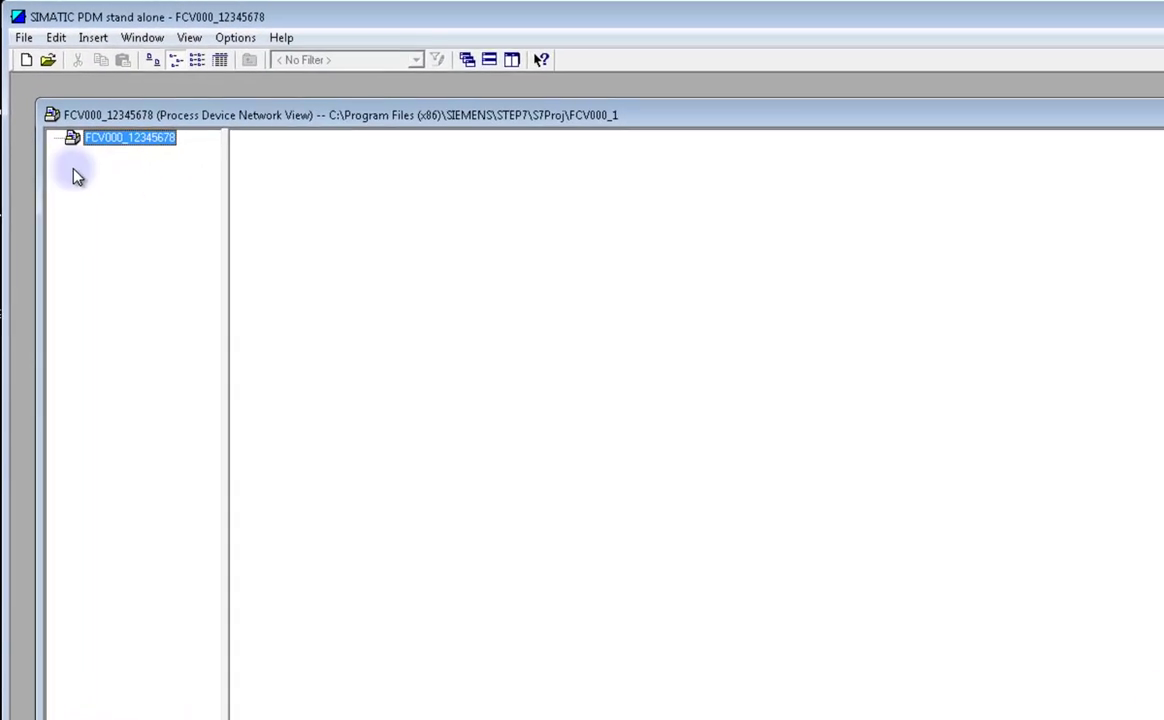
{"action": "right_click", "coordinate": [149, 141]}
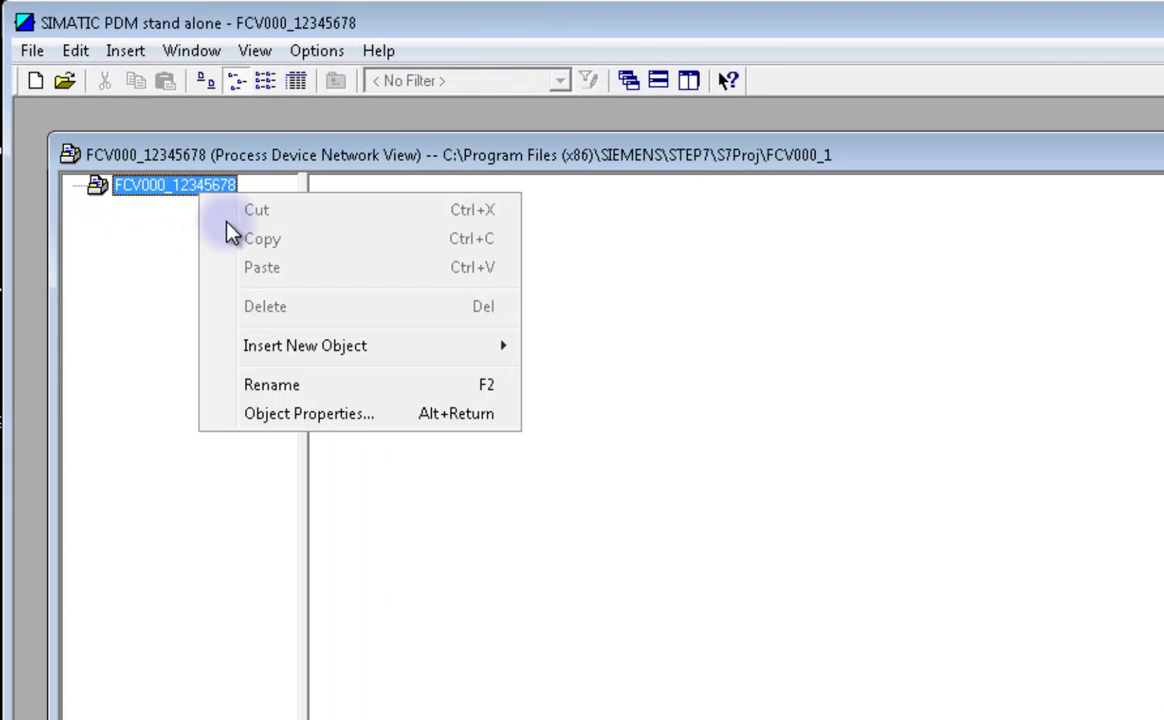
{"action": "mouse_move", "coordinate": [281, 352]}
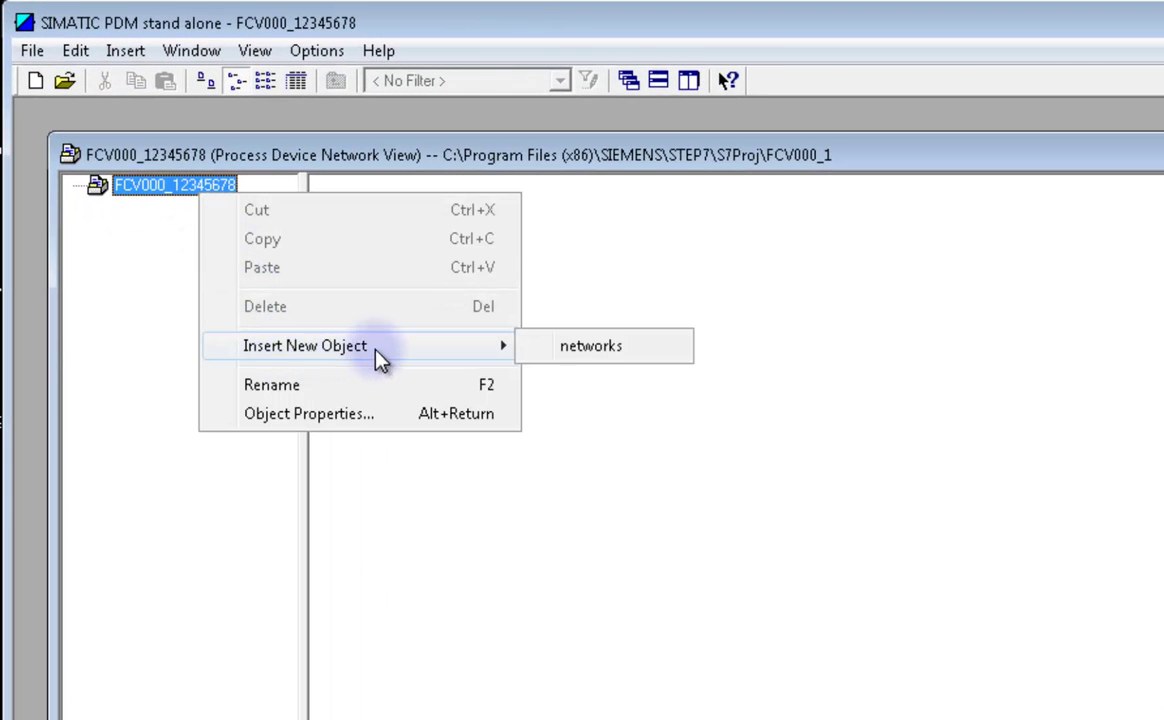
{"action": "left_click", "coordinate": [545, 360]}
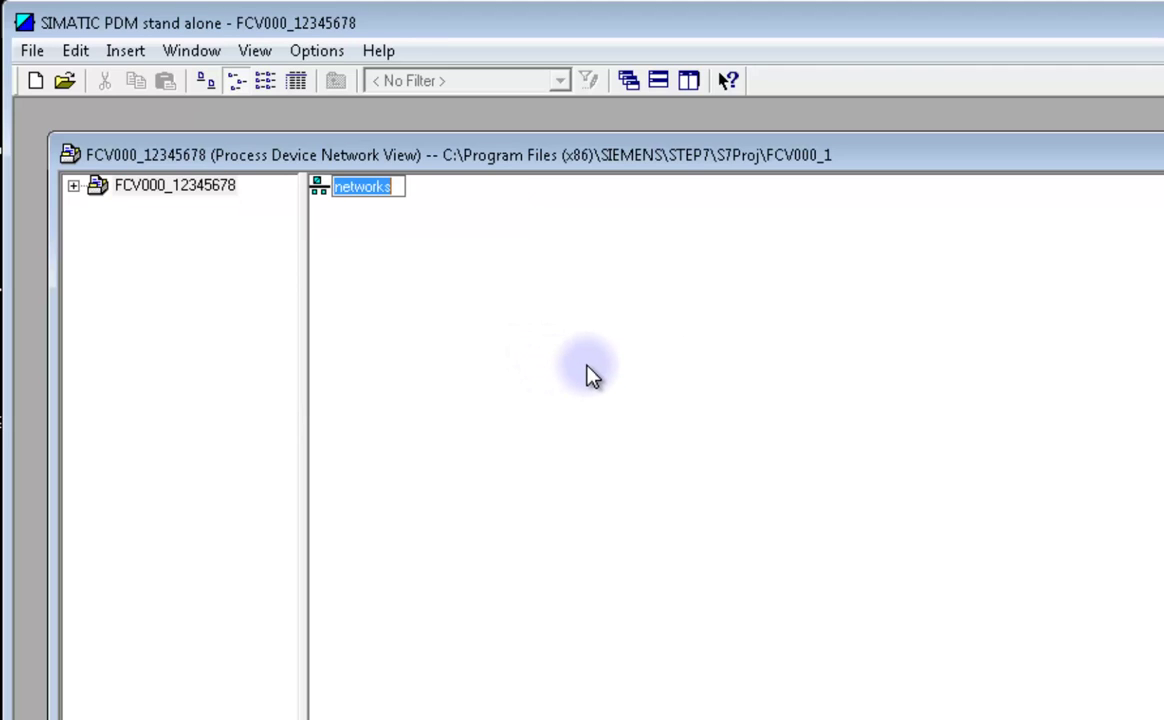
{"action": "left_click", "coordinate": [588, 367]}
{"action": "left_click", "coordinate": [356, 192]}
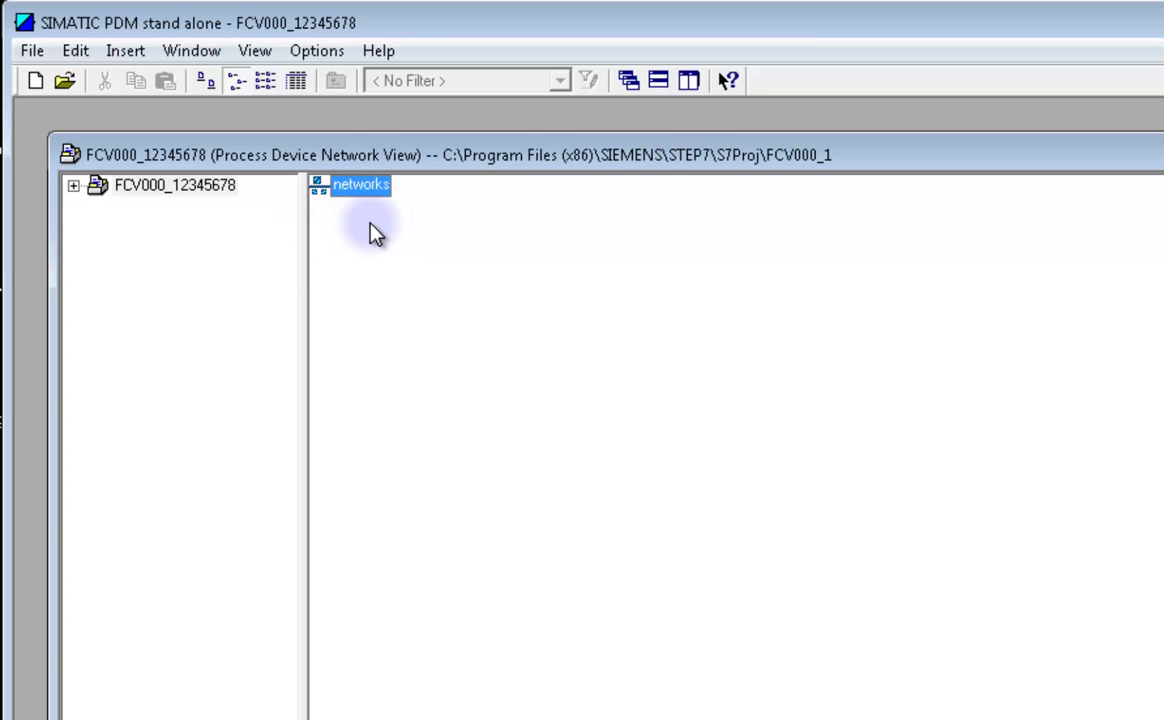
Insert a communication network under networks with device type PROFIBUS DP network
{"action": "right_click", "coordinate": [370, 195]}
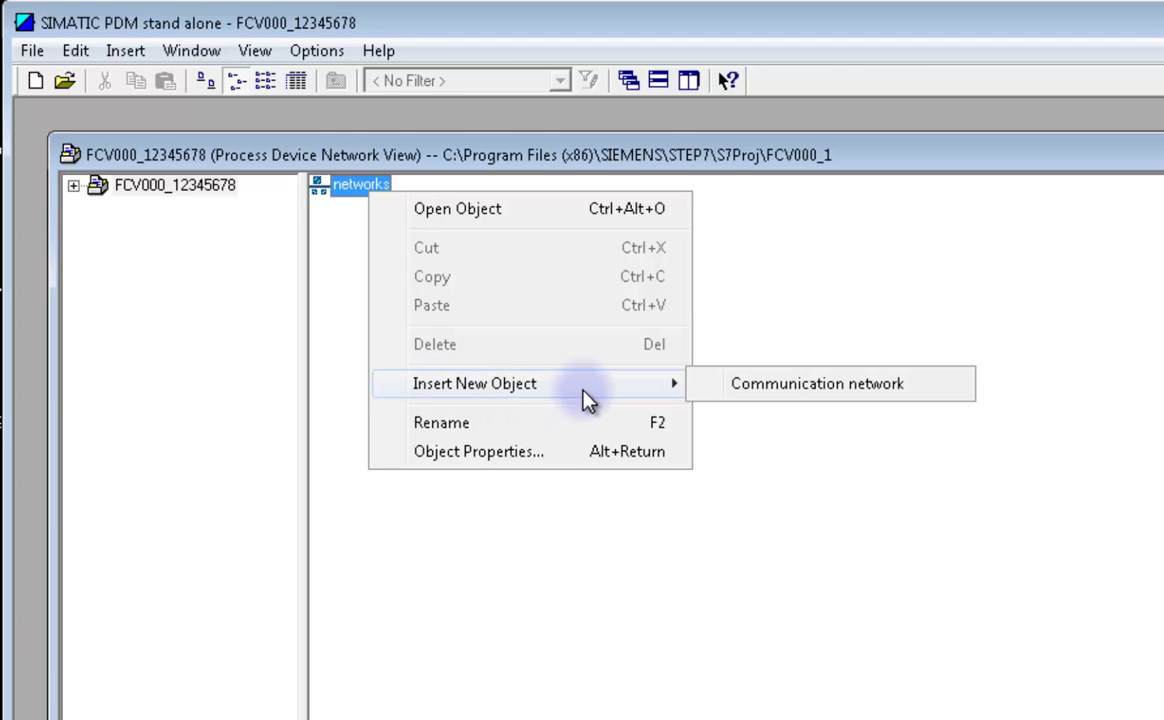
{"action": "mouse_move", "coordinate": [660, 392]}
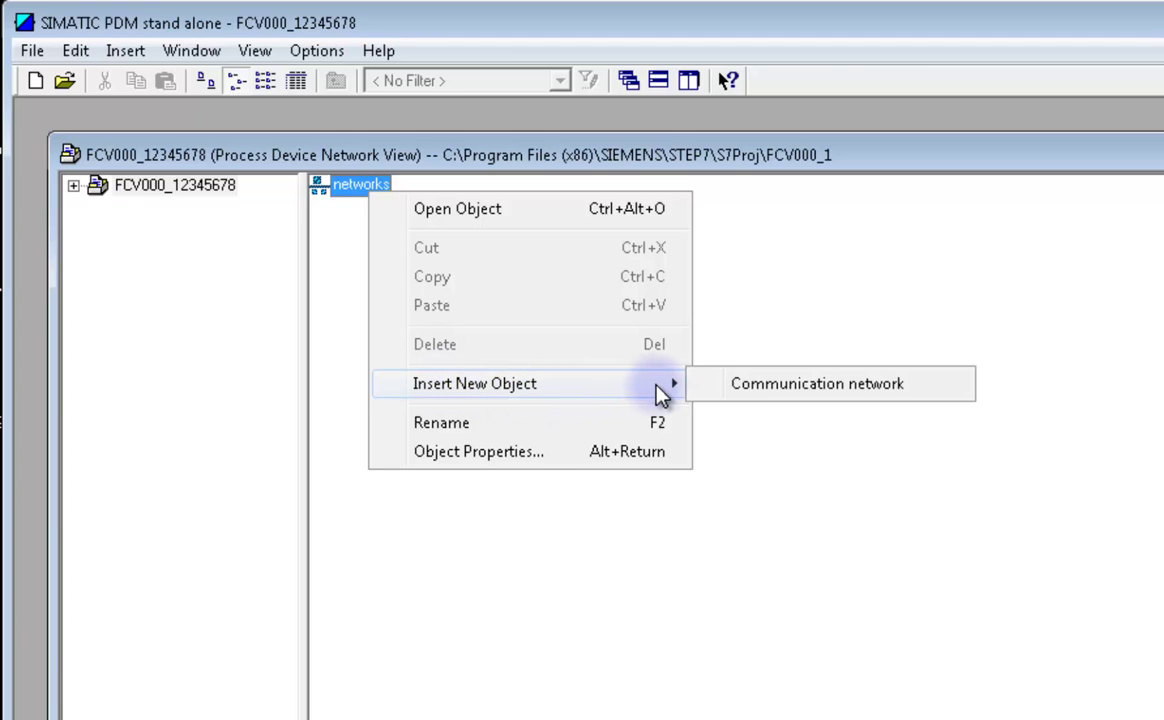
{"action": "left_click", "coordinate": [916, 393]}
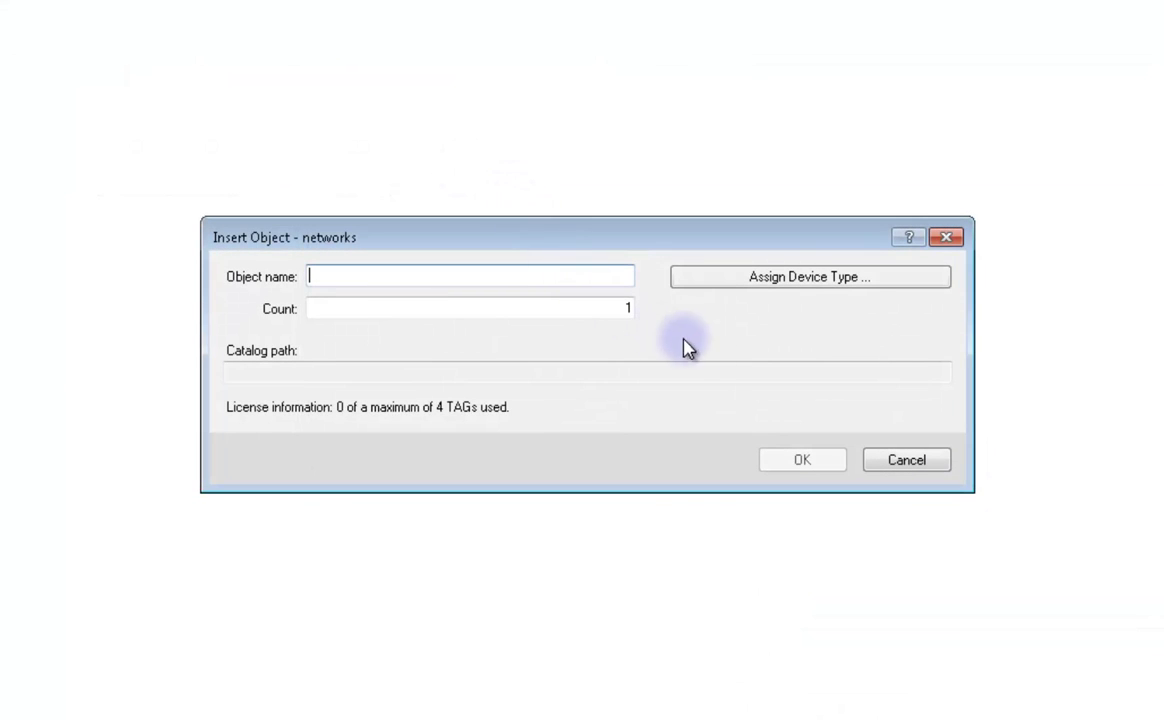
{"action": "left_click", "coordinate": [801, 289]}
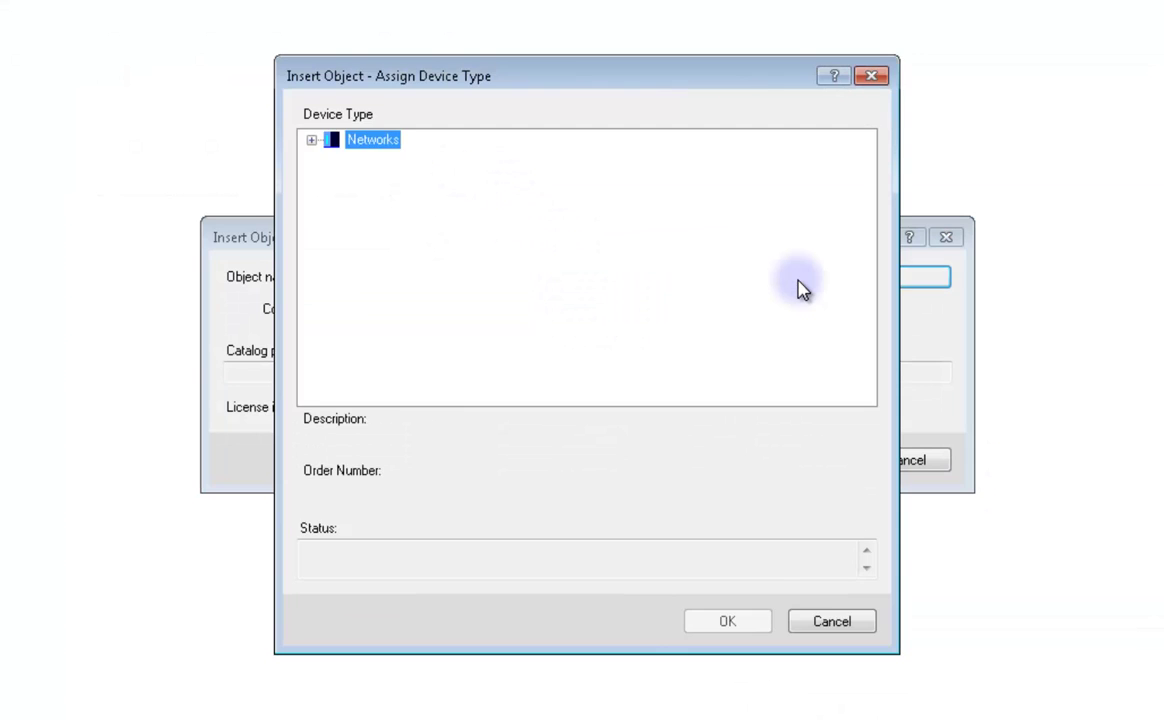
{"action": "left_click", "coordinate": [311, 140]}
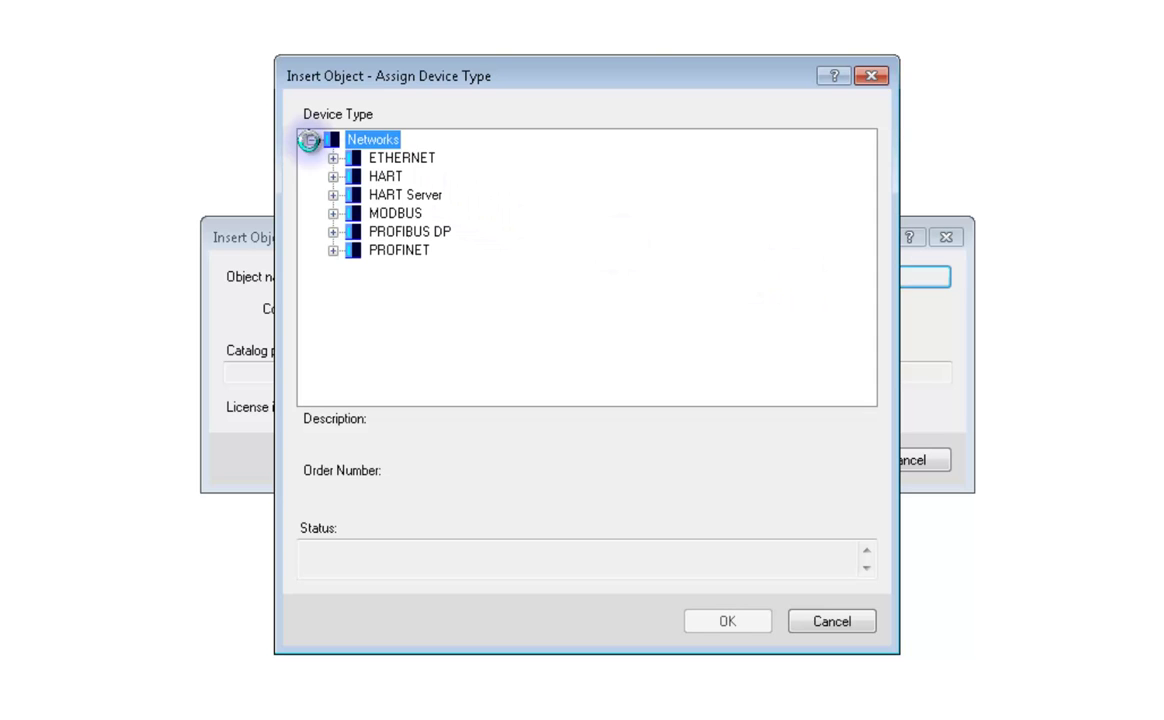
{"action": "left_click", "coordinate": [333, 232]}
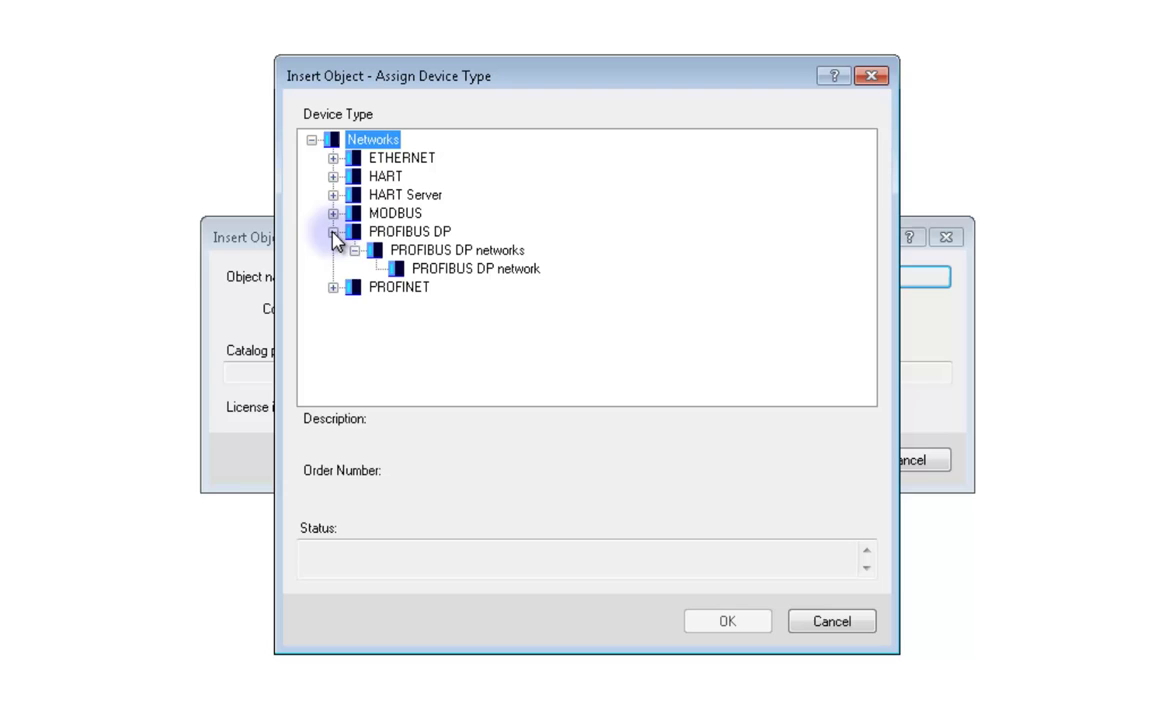
{"action": "left_click", "coordinate": [465, 270]}
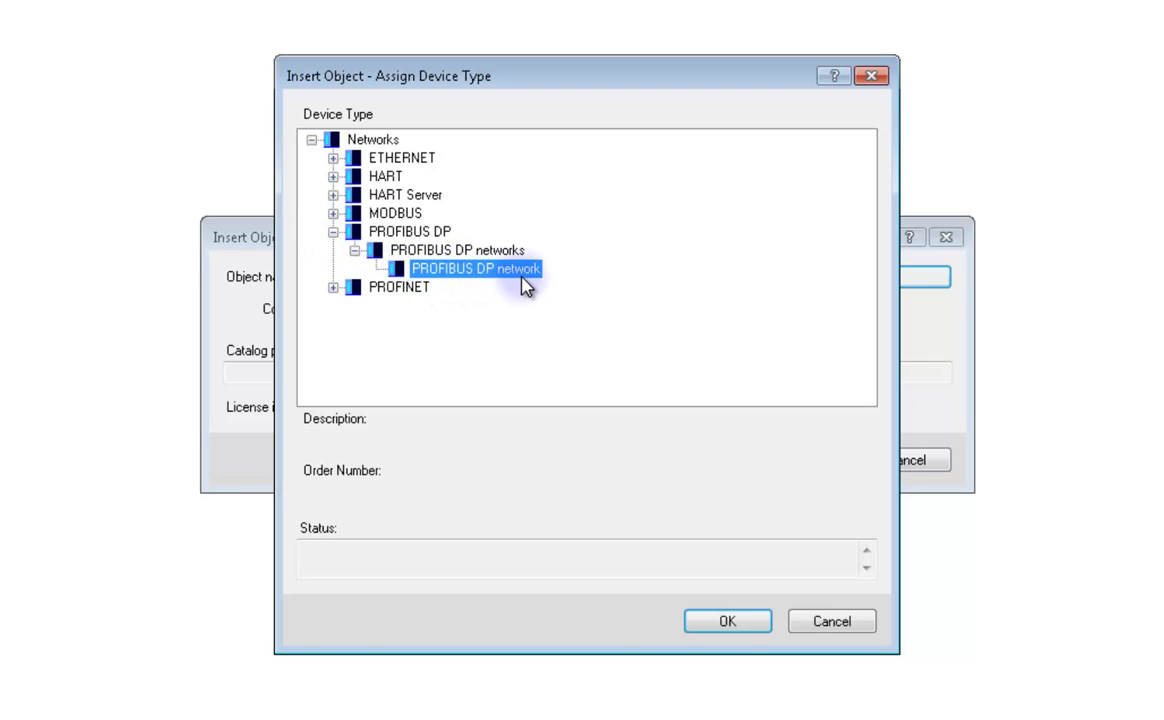
{"action": "left_click", "coordinate": [726, 622]}
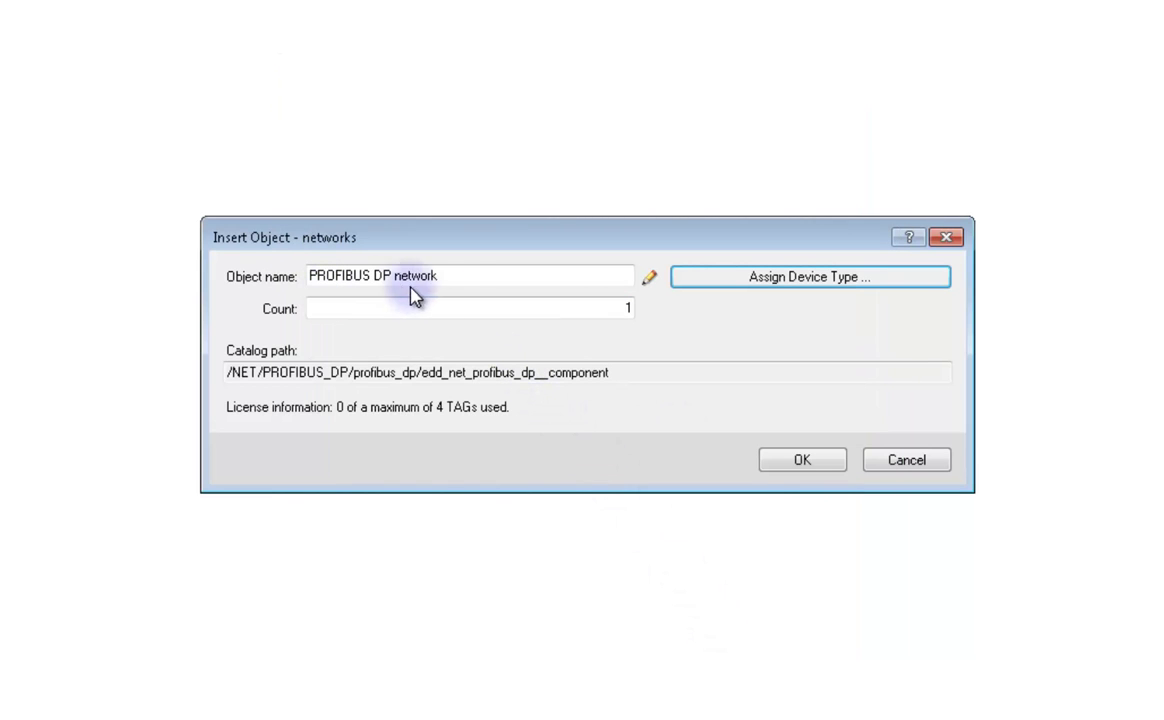
{"action": "left_click", "coordinate": [798, 462]}
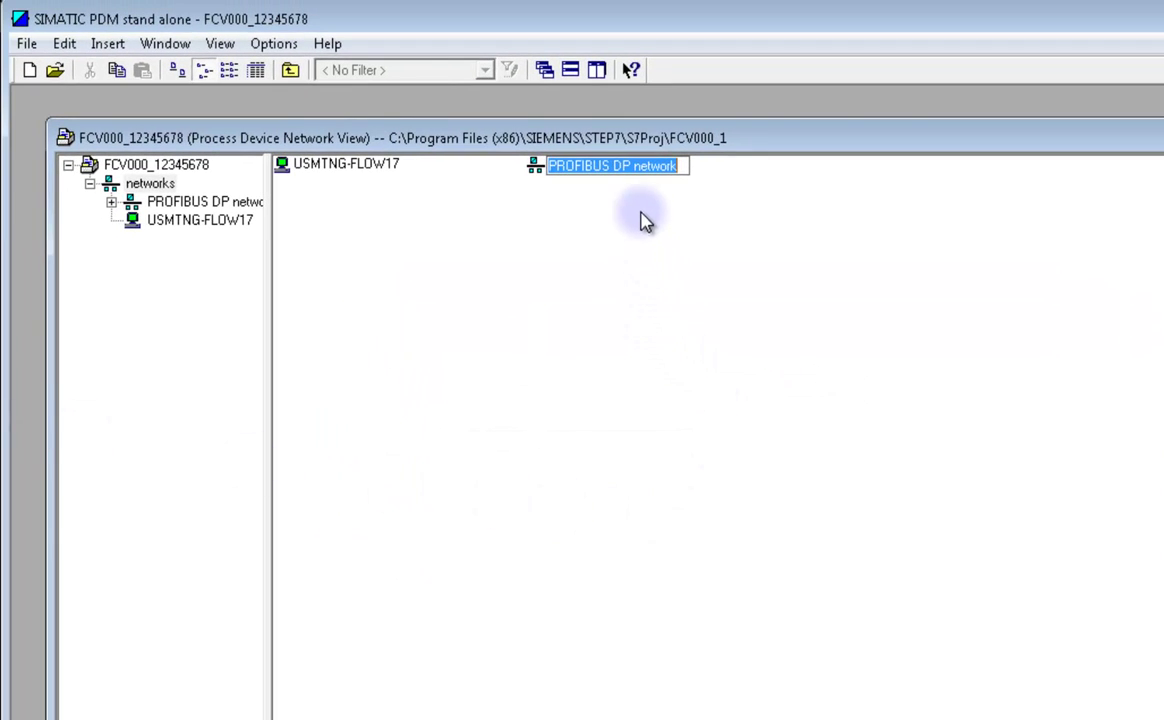
Insert a new object named FCV000 under the PROFIBUS DP network and open its device type catalogue
{"action": "left_click", "coordinate": [637, 204]}
{"action": "left_click", "coordinate": [632, 177]}
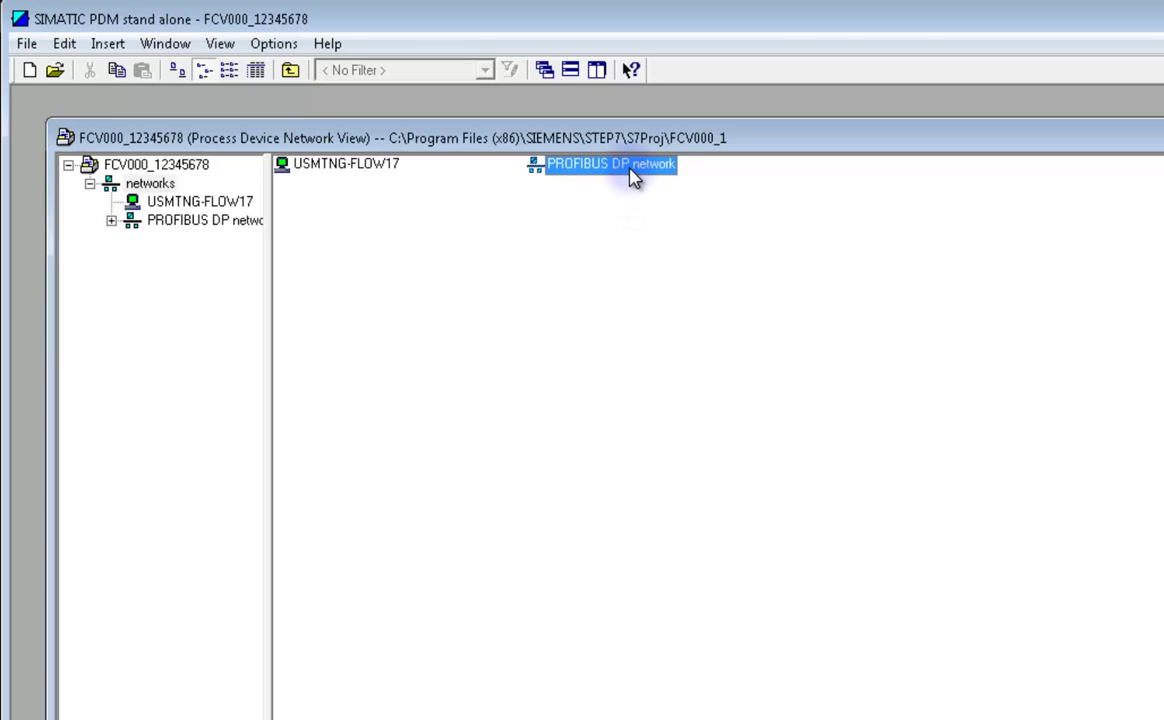
{"action": "right_click", "coordinate": [632, 177]}
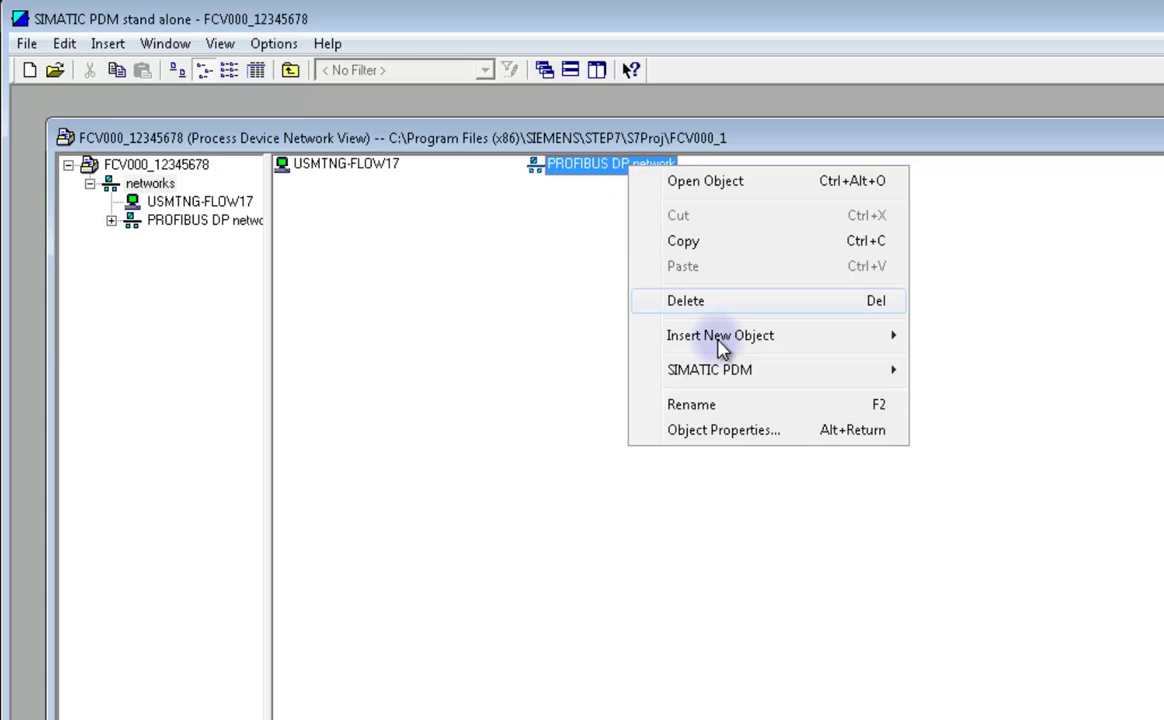
{"action": "mouse_move", "coordinate": [720, 345]}
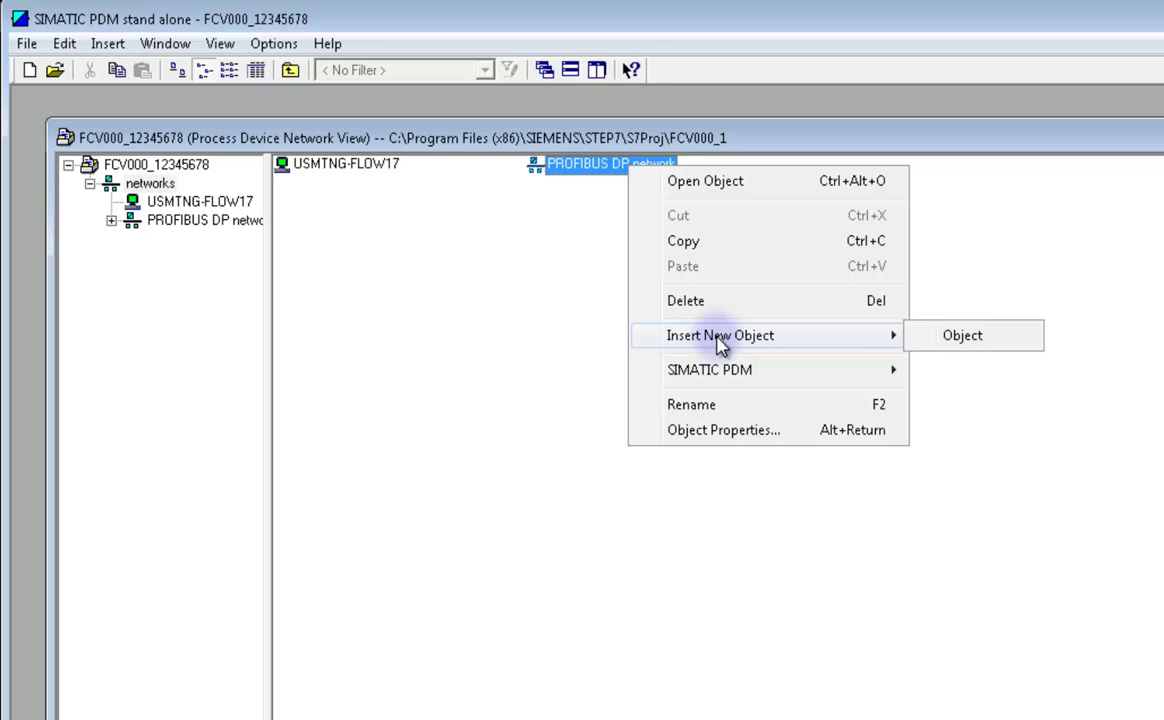
{"action": "left_click", "coordinate": [980, 343]}
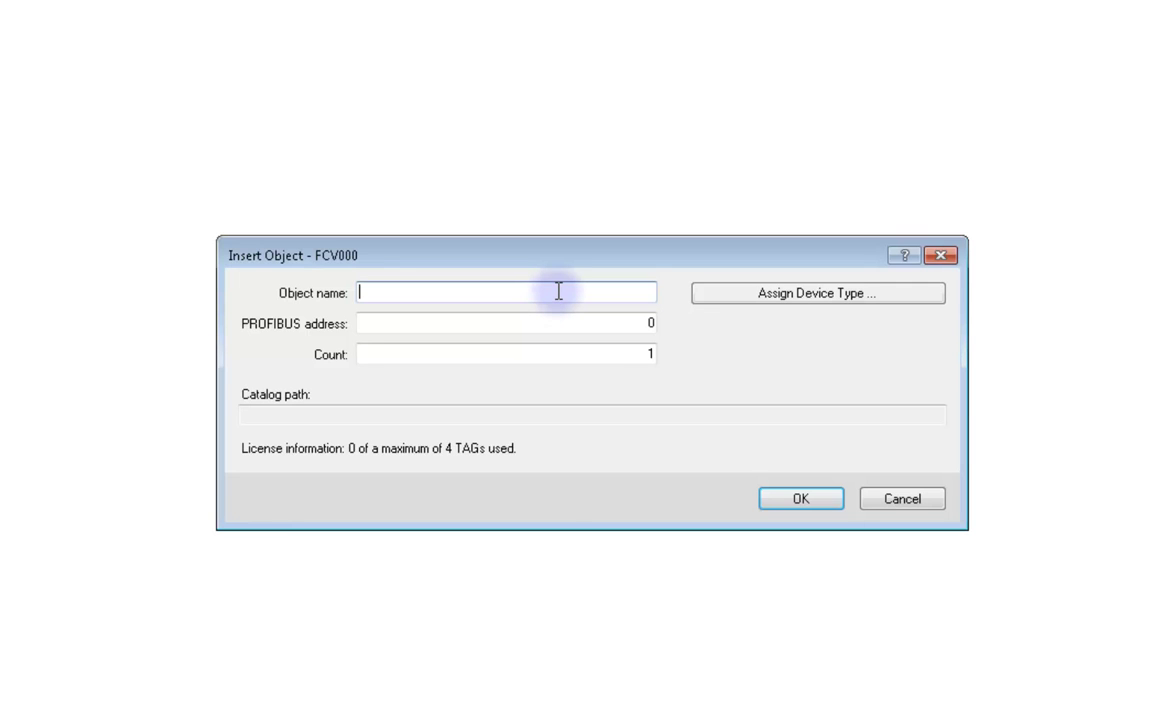
{"action": "type", "text": "FCV000"}
{"action": "left_click", "coordinate": [745, 296]}
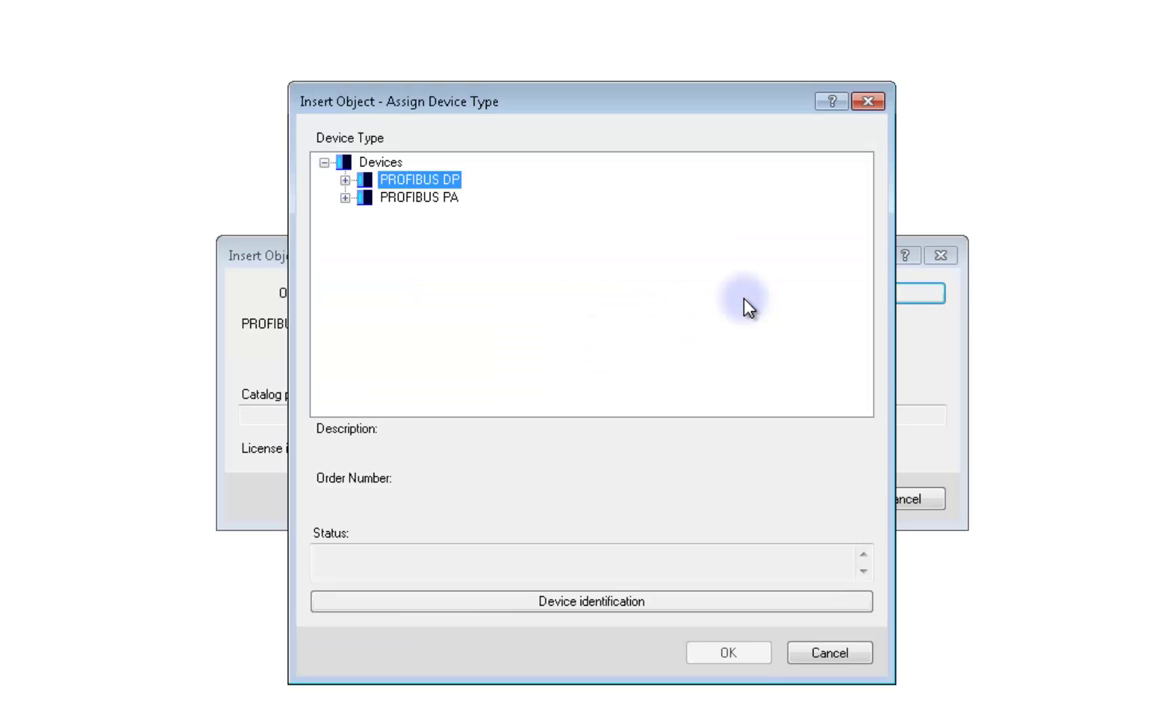
Assign FCV000 the Fisher DVC6200p PA Standalone device type from the PROFIBUS PA catalogue
{"action": "left_click", "coordinate": [345, 198]}
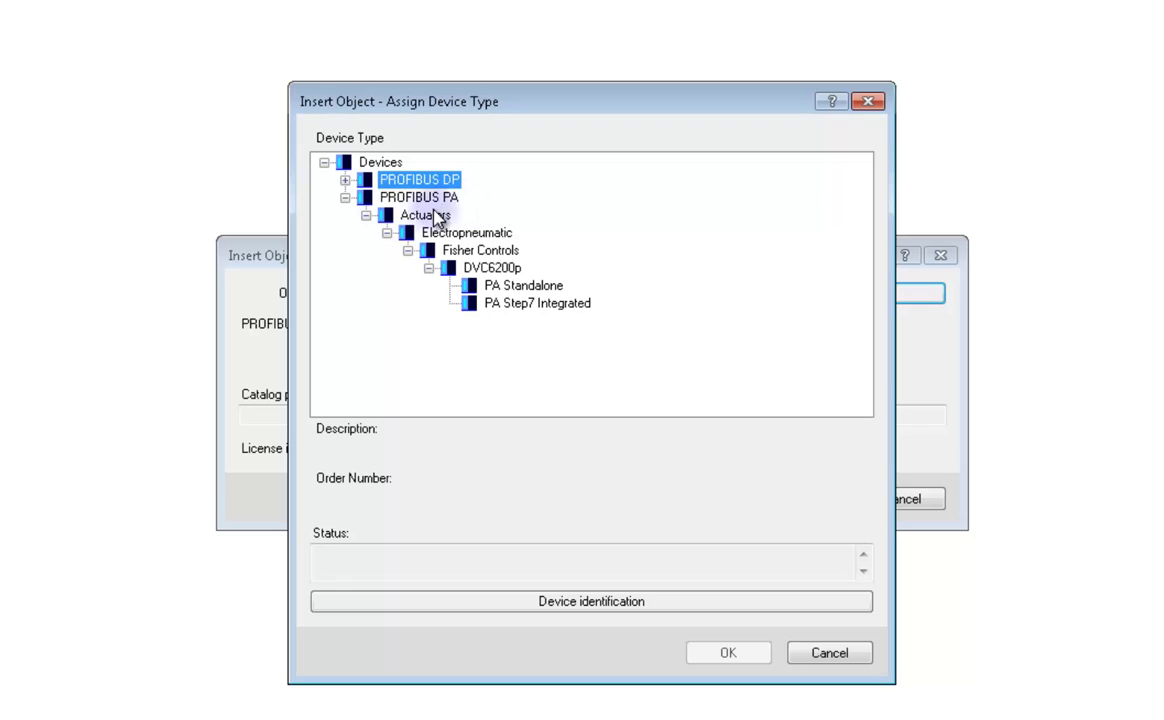
{"action": "left_click", "coordinate": [520, 288]}
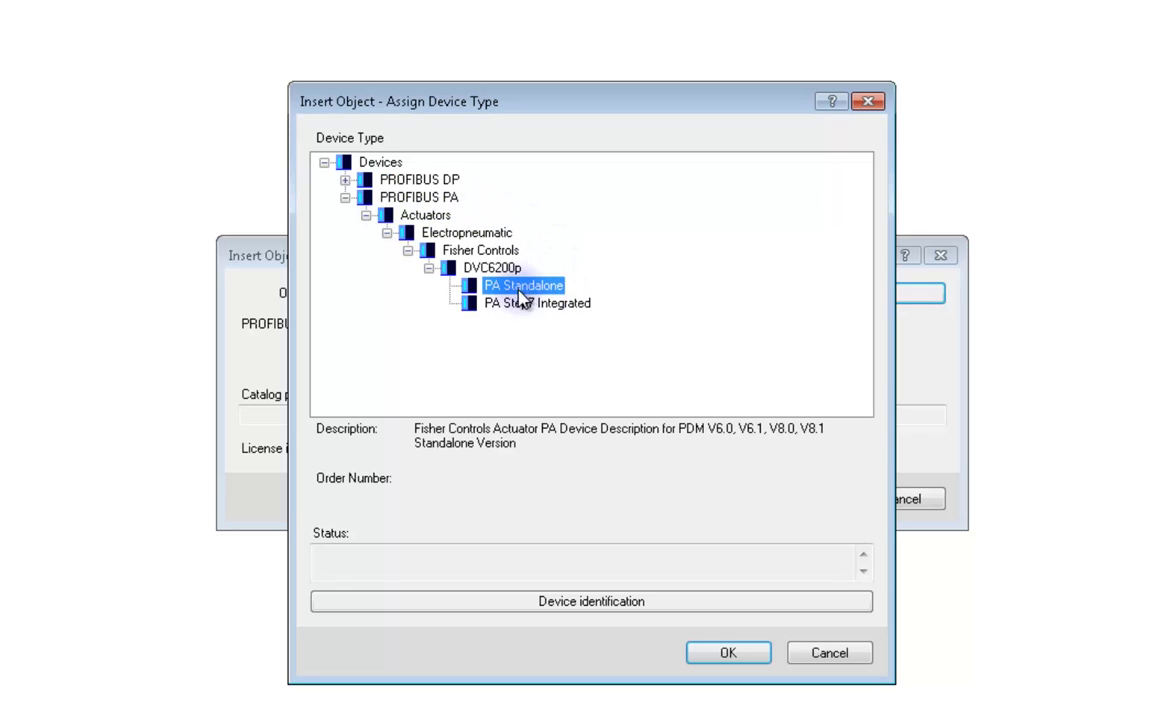
{"action": "left_click", "coordinate": [724, 652]}
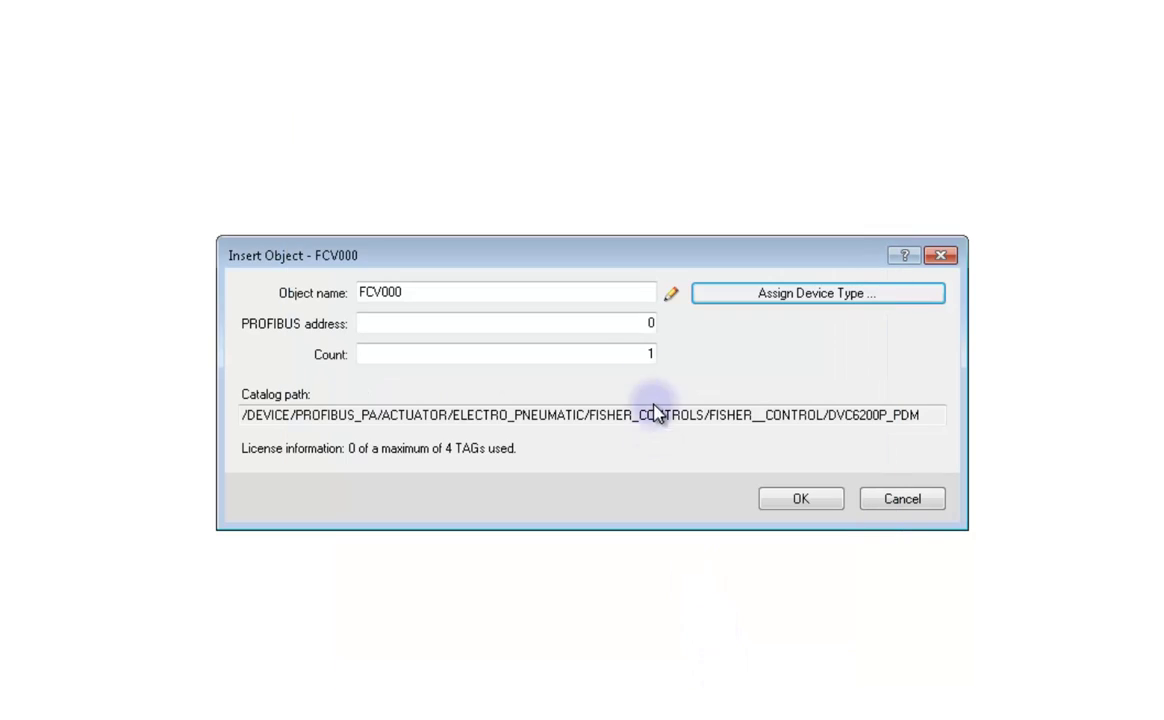
Change the PROFIBUS address from 0 to 126
{"action": "left_click", "coordinate": [605, 323]}
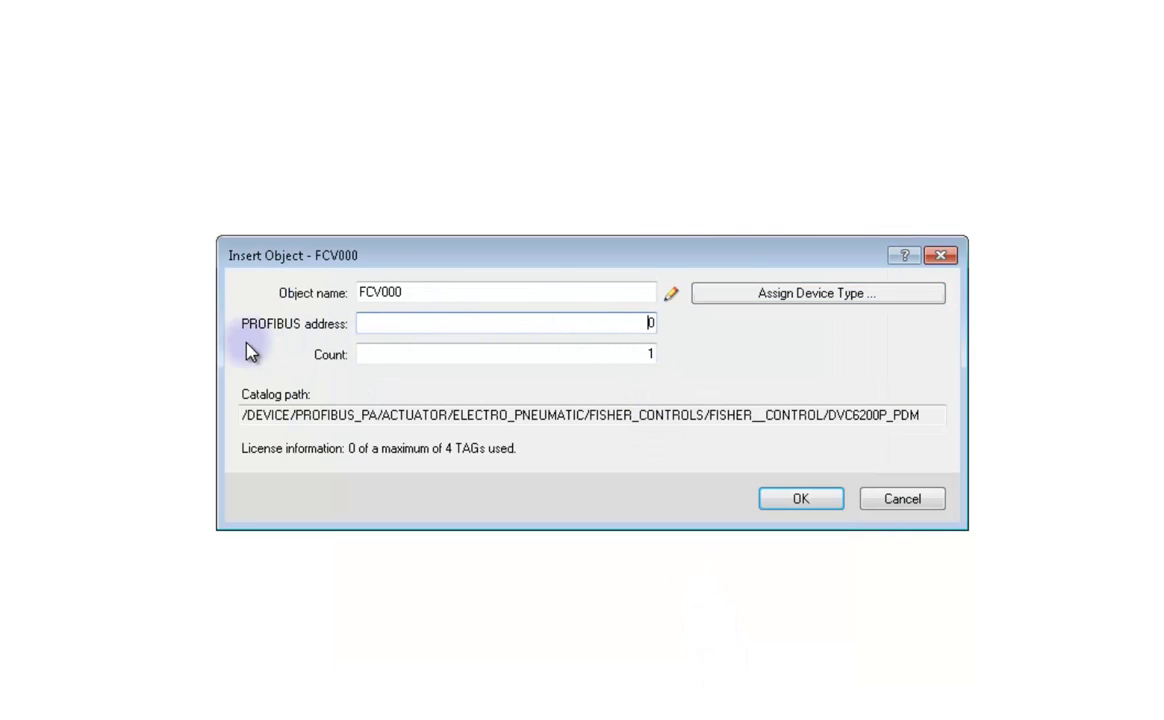
{"action": "left_click_drag", "start_coordinate": [593, 322], "coordinate": [713, 330]}
{"action": "key", "text": "BackSpace"}
{"action": "type", "text": "126"}
Confirm inserting the FCV000 device and open its parameter view
{"action": "left_click", "coordinate": [783, 505]}
{"action": "left_click", "coordinate": [845, 462]}
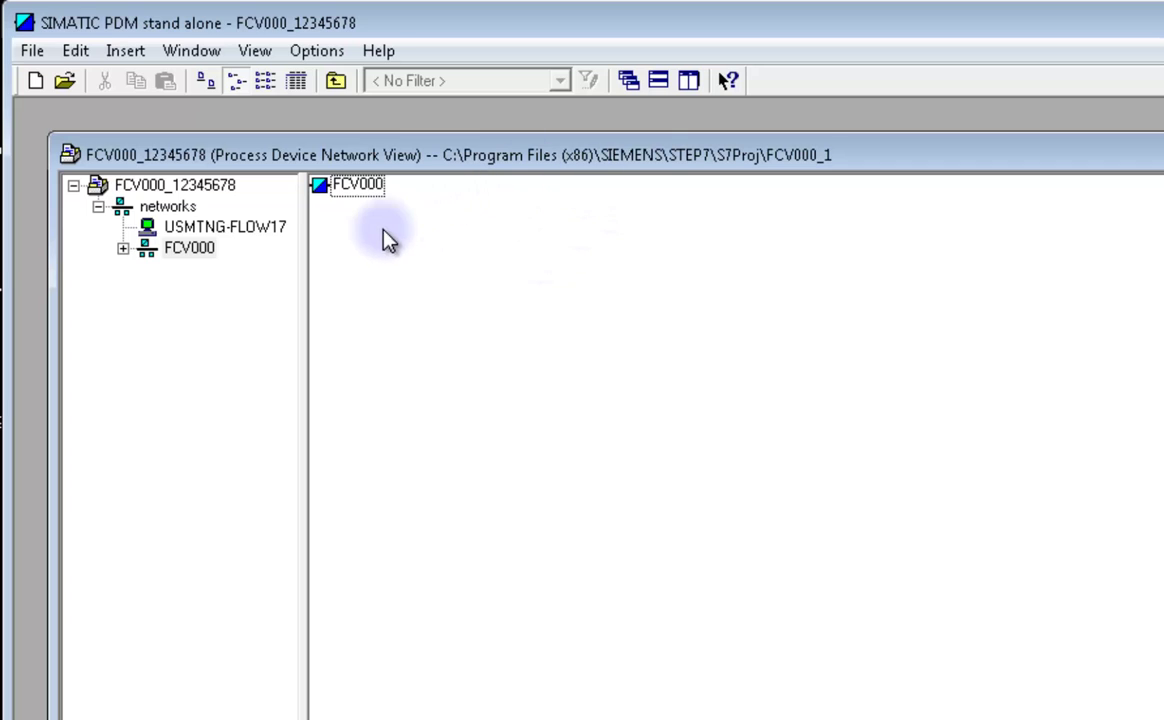
{"action": "double_click", "coordinate": [358, 188]}
{"action": "right_click", "coordinate": [358, 190]}
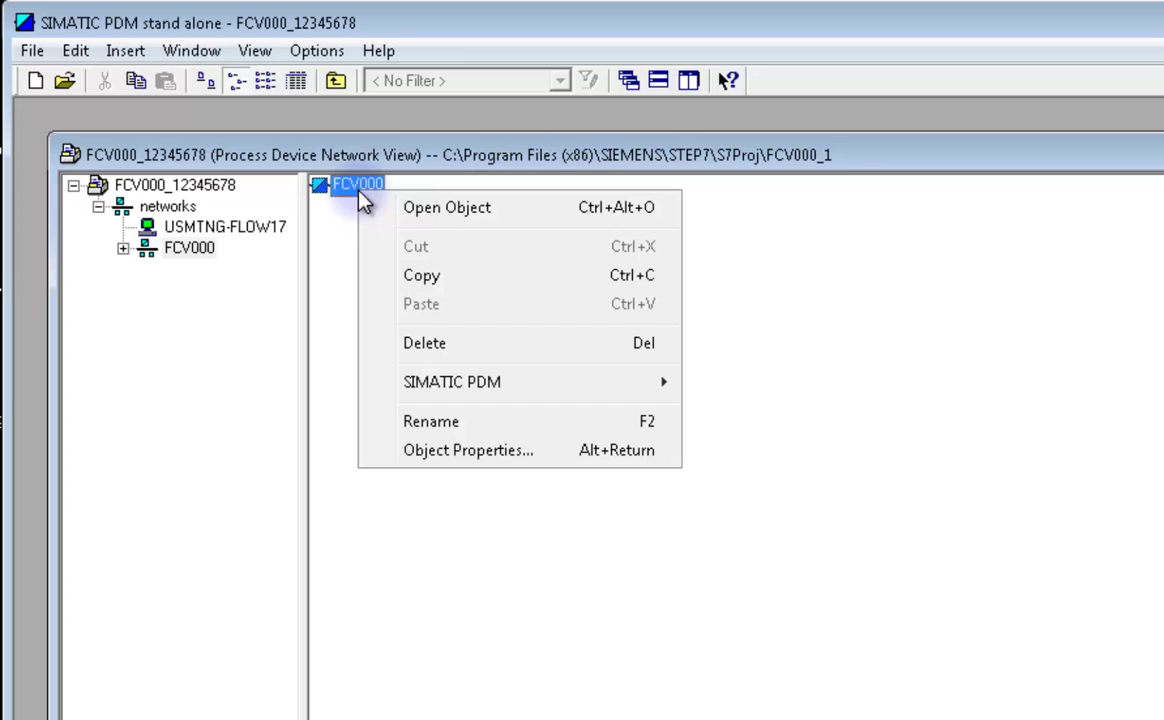
{"action": "left_click", "coordinate": [430, 215]}
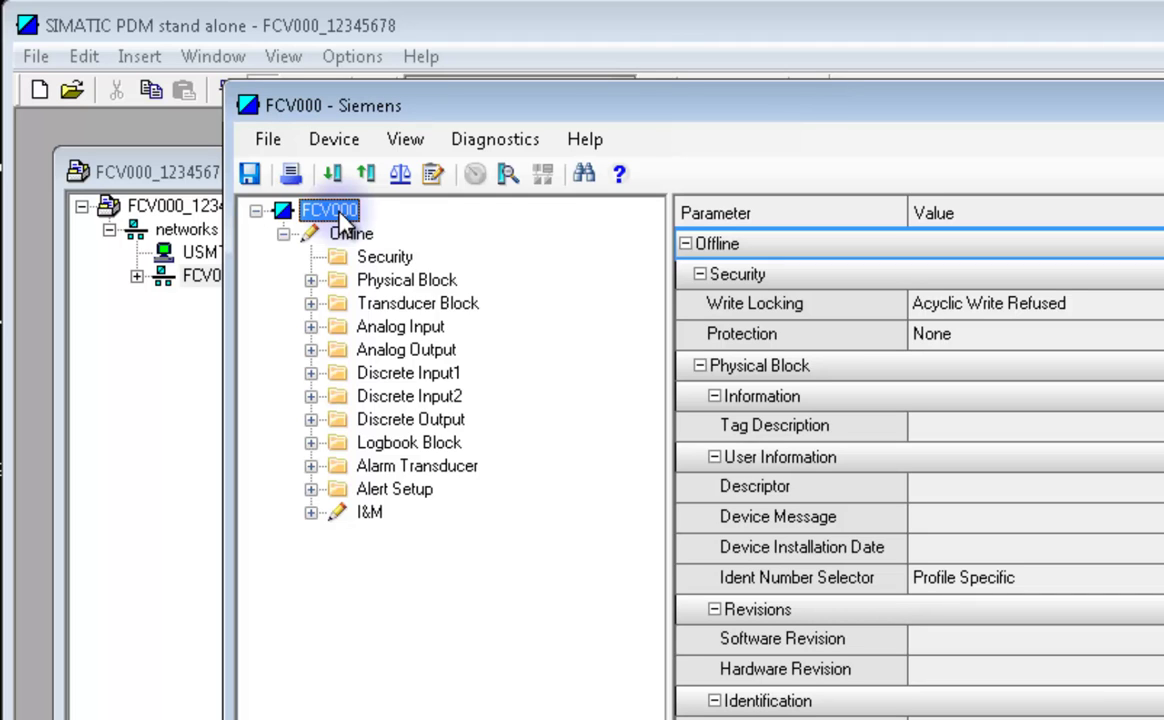
Upload FCV000's parameters from the device to the PG/PC
{"action": "left_click", "coordinate": [366, 174]}
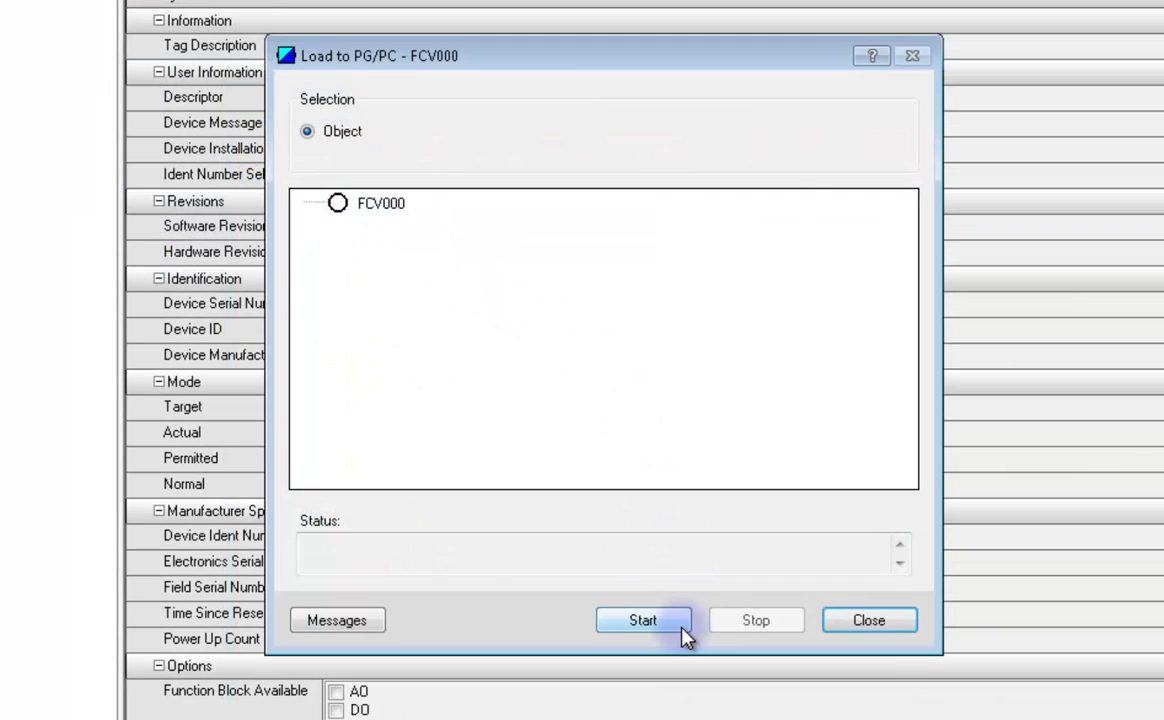
{"action": "left_click", "coordinate": [681, 628]}
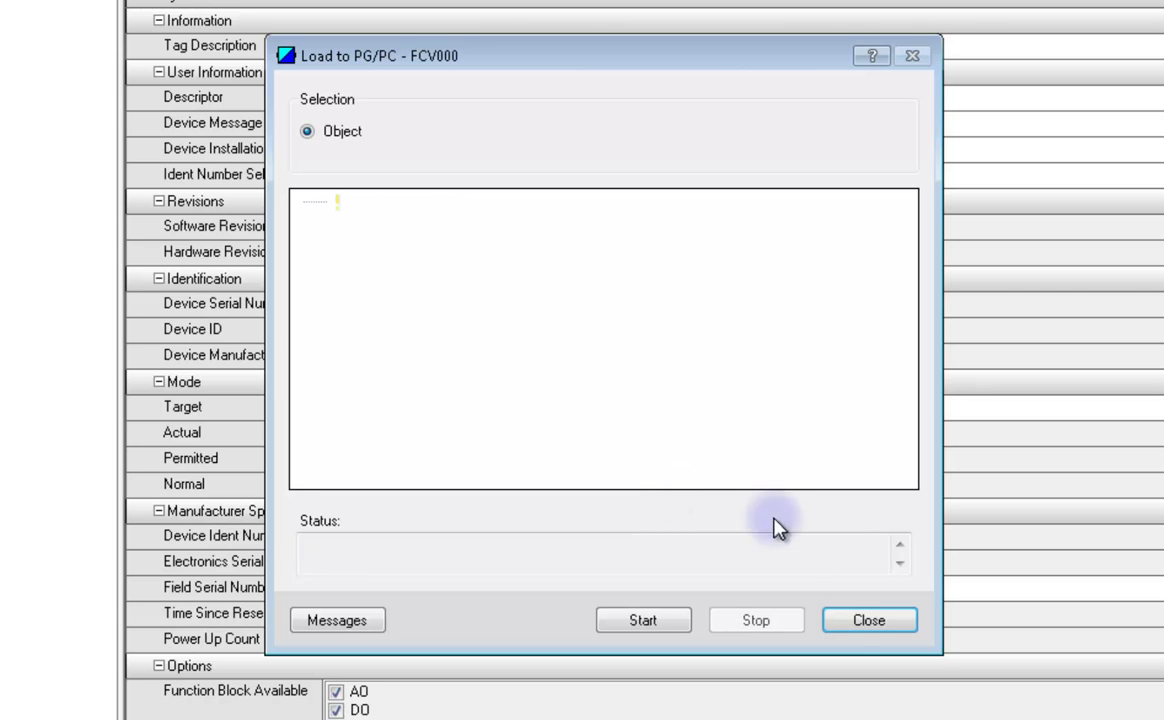
Close the upload window, take FCV000 online, and show its Overview page
{"action": "left_click", "coordinate": [866, 621]}
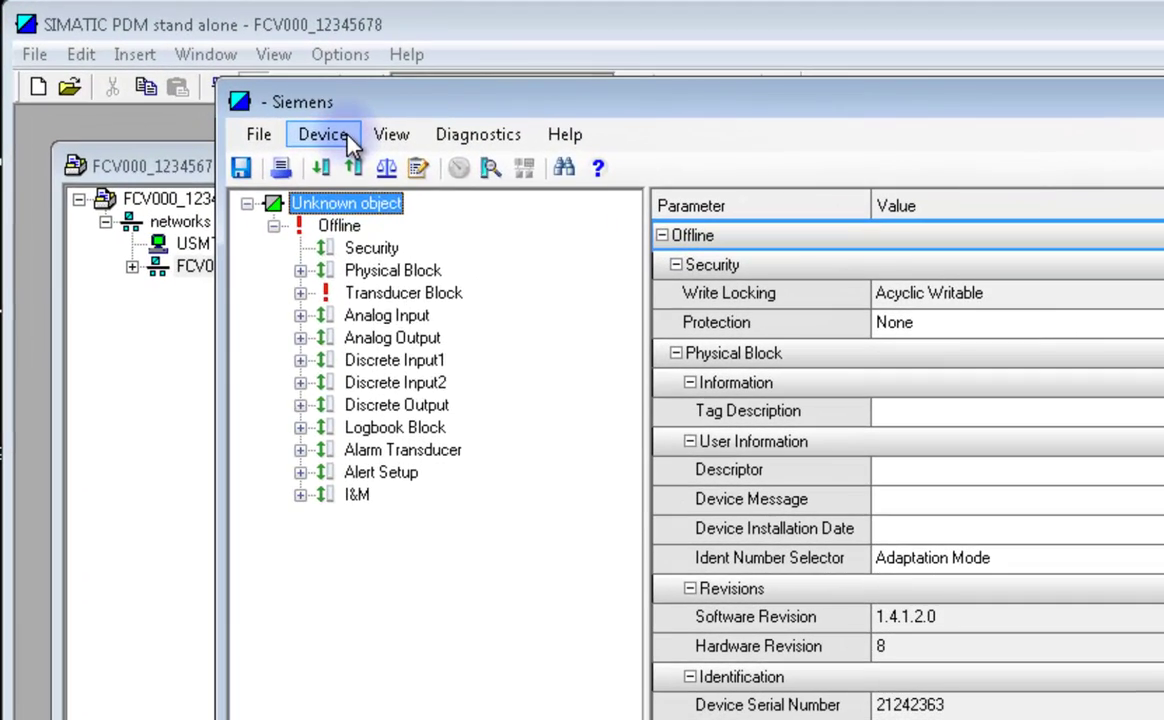
{"action": "left_click", "coordinate": [330, 135]}
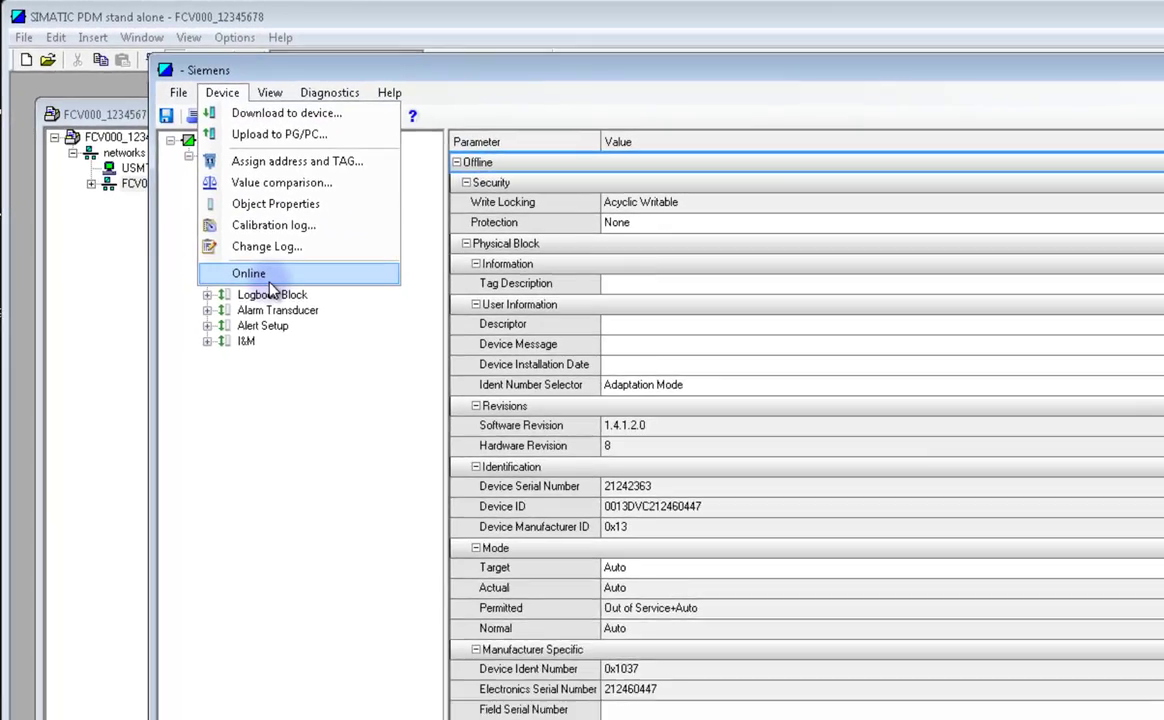
{"action": "left_click", "coordinate": [266, 276]}
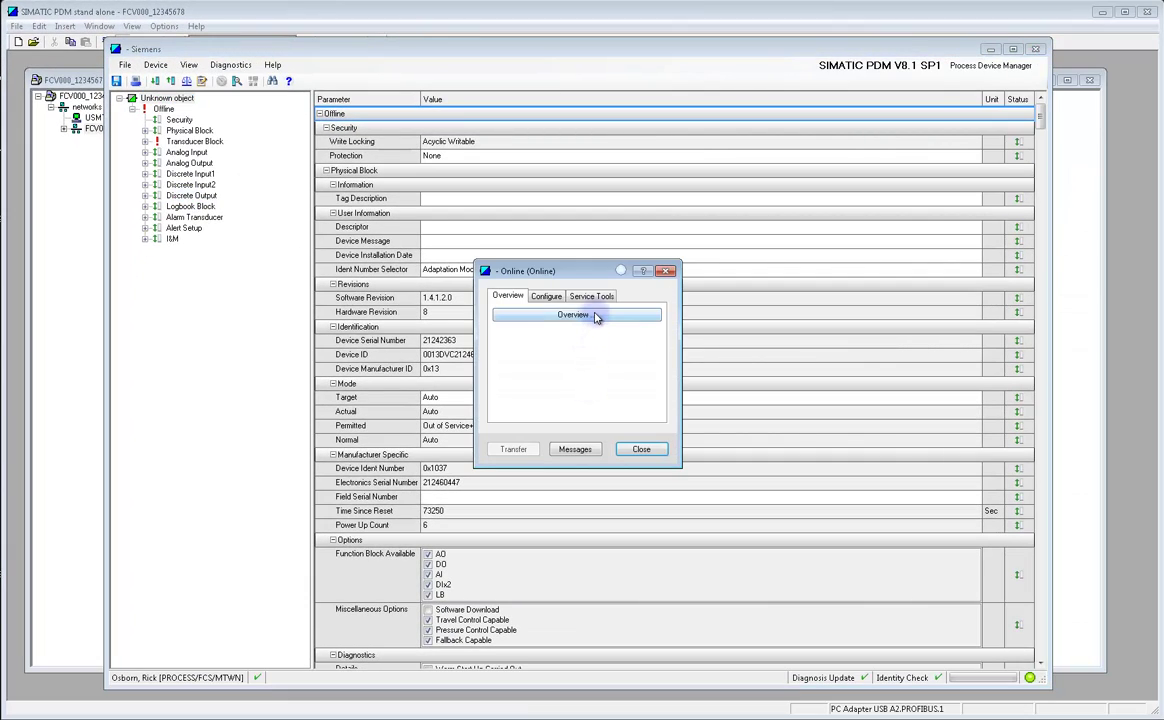
{"action": "left_click", "coordinate": [595, 317]}
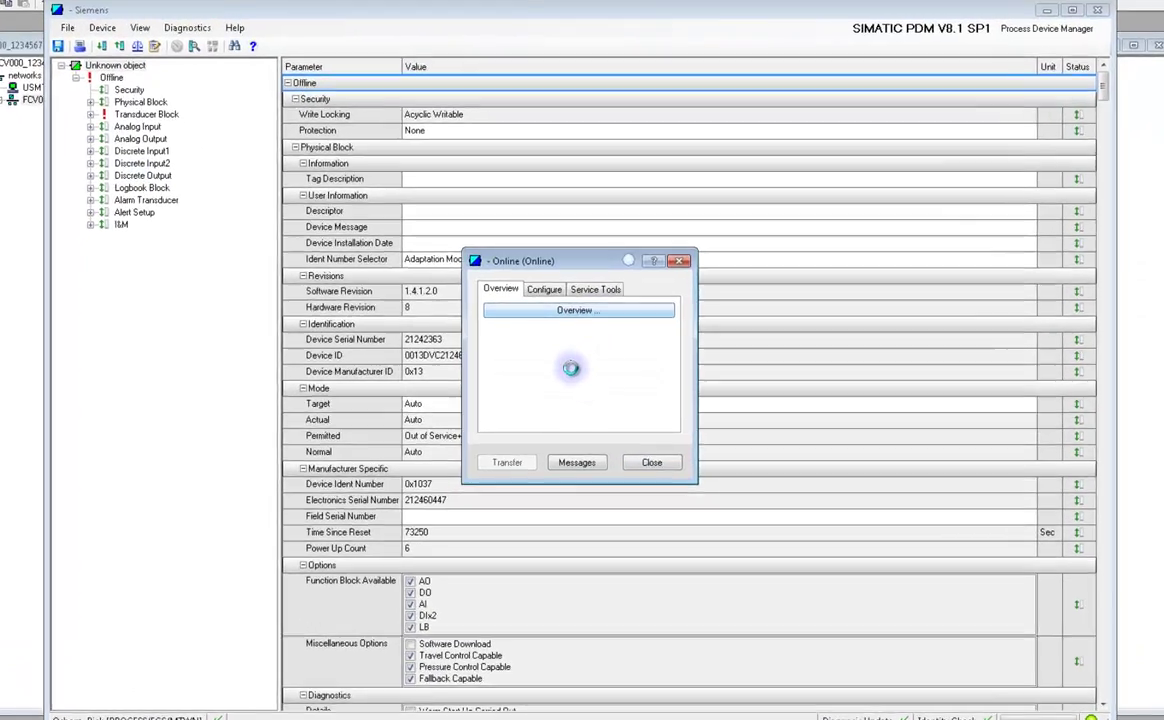